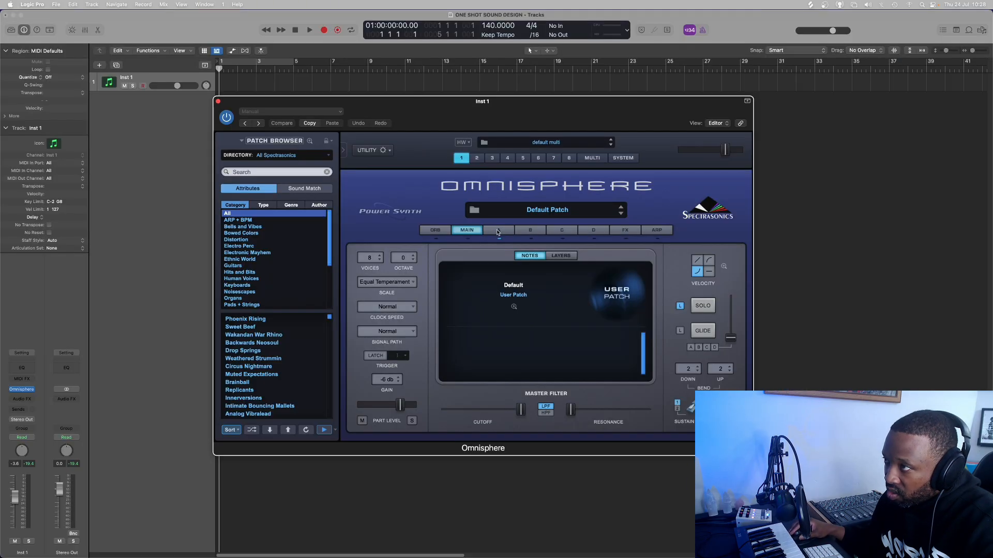
- Set layer A's oscillator waveform to Andromeda Sub from the Sub Osc group of the classic waveforms
left_click(498, 232)
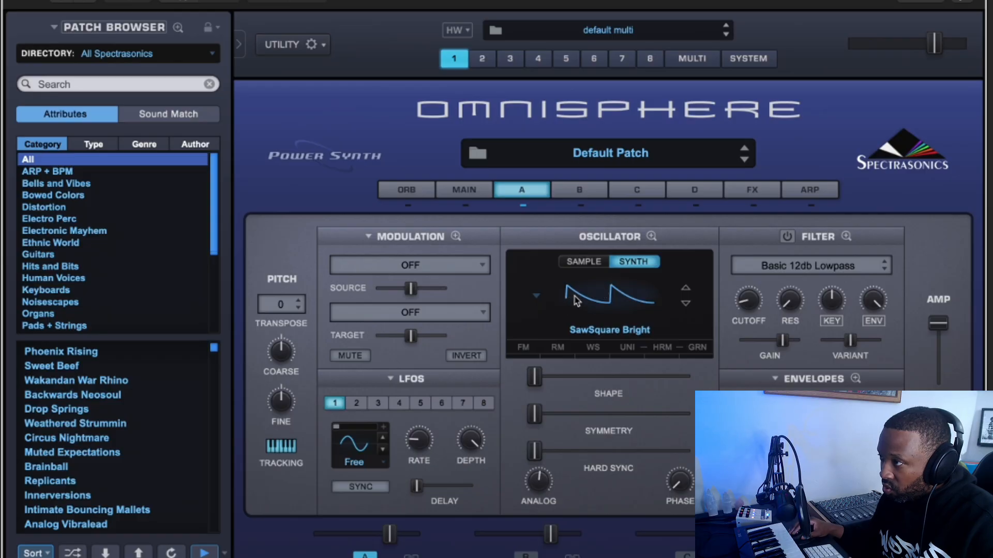
left_click(608, 305)
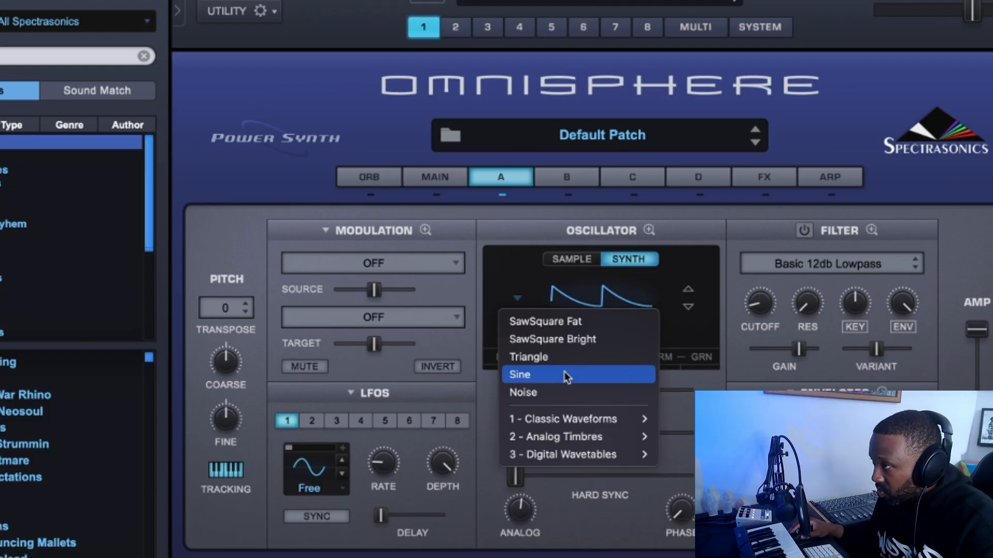
mouse_move(565, 418)
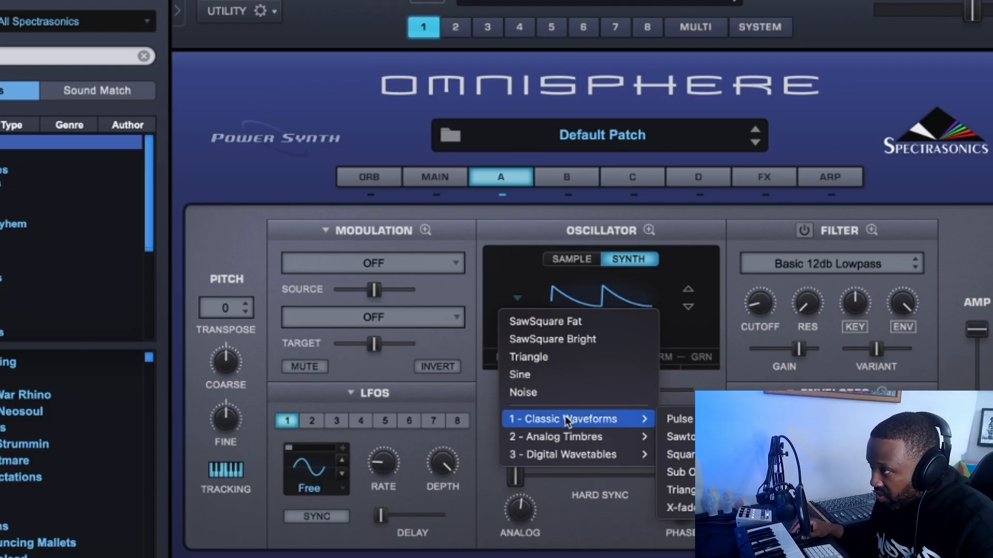
mouse_move(715, 473)
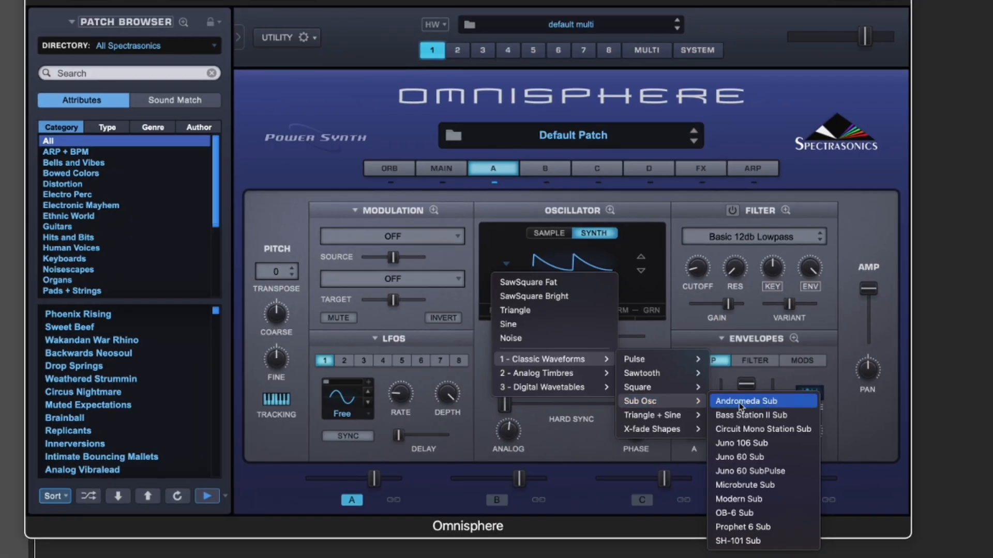
left_click(743, 407)
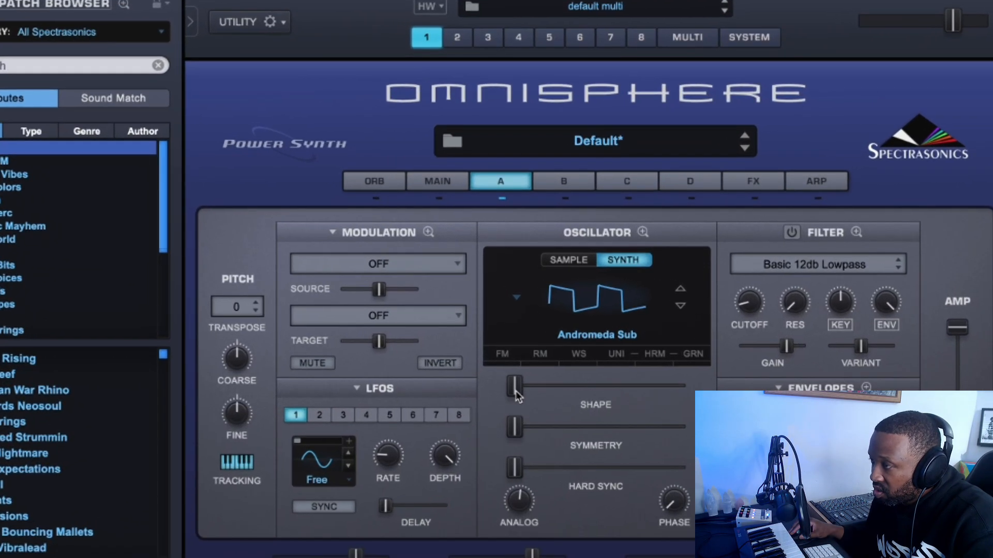
- Raise the oscillator's Shape slightly above its minimum and modulate it with an LFO
left_click_drag(515, 394, 520, 398)
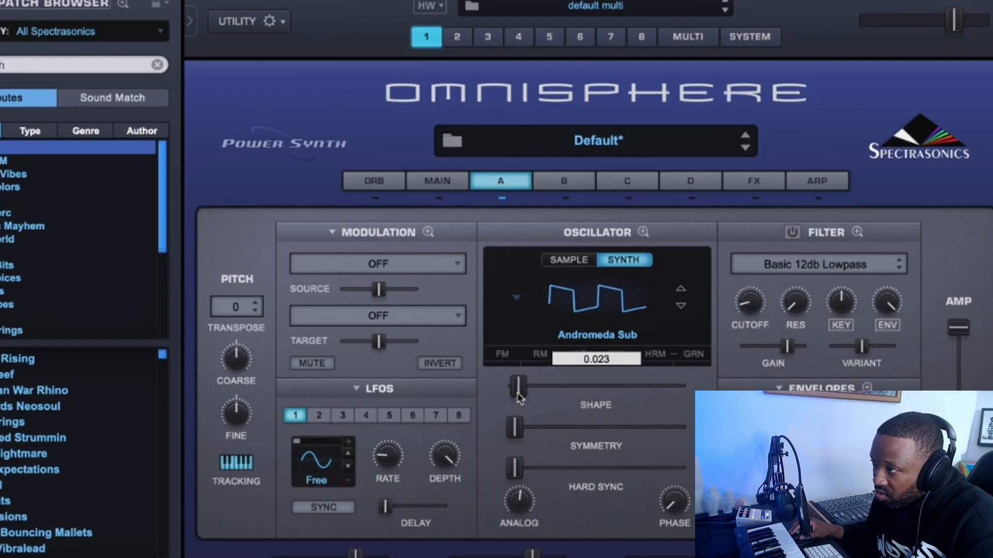
left_click_drag(519, 397, 519, 397)
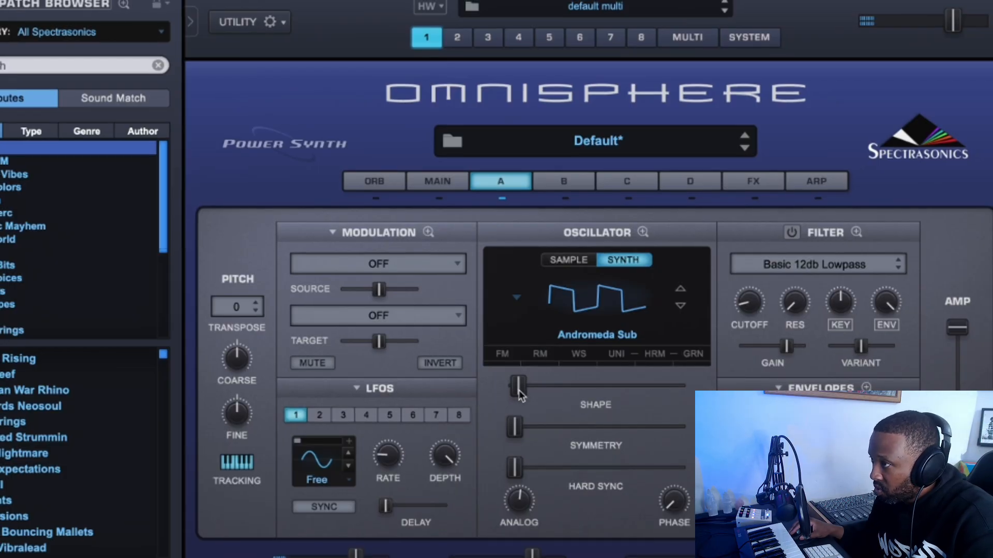
mouse_move(521, 396)
left_mouse_down()
mouse_move(658, 397)
mouse_move(525, 395)
left_mouse_up()
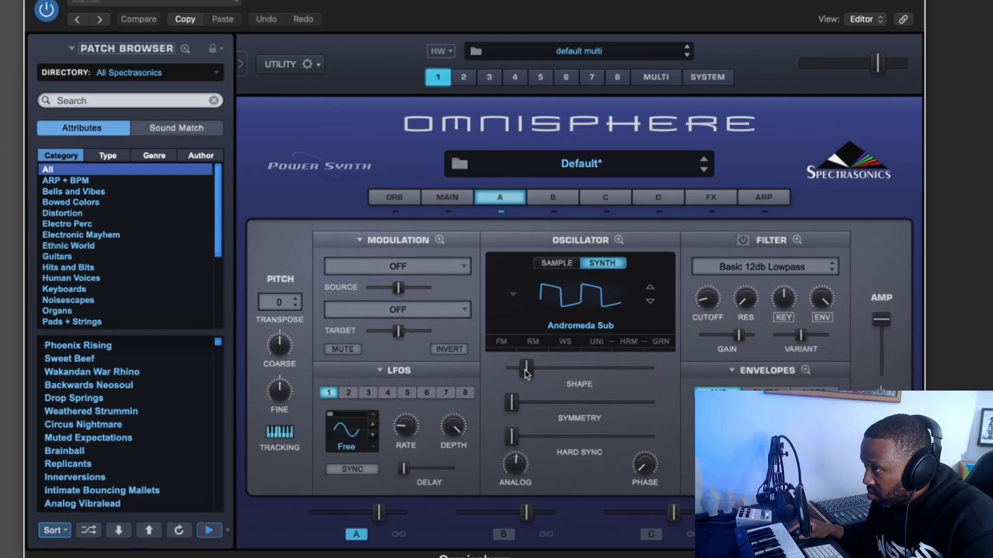
right_click(514, 335)
mouse_move(542, 423)
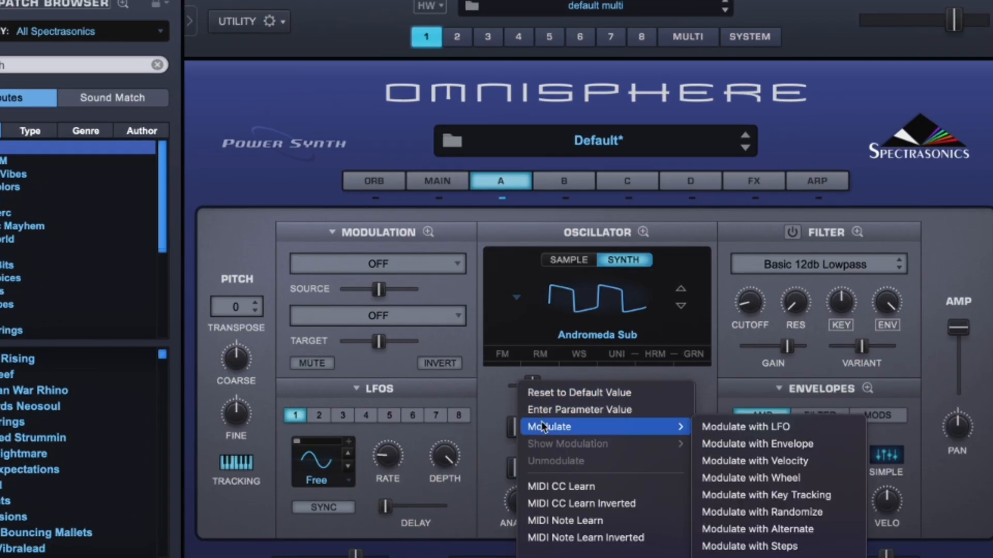
left_click(730, 428)
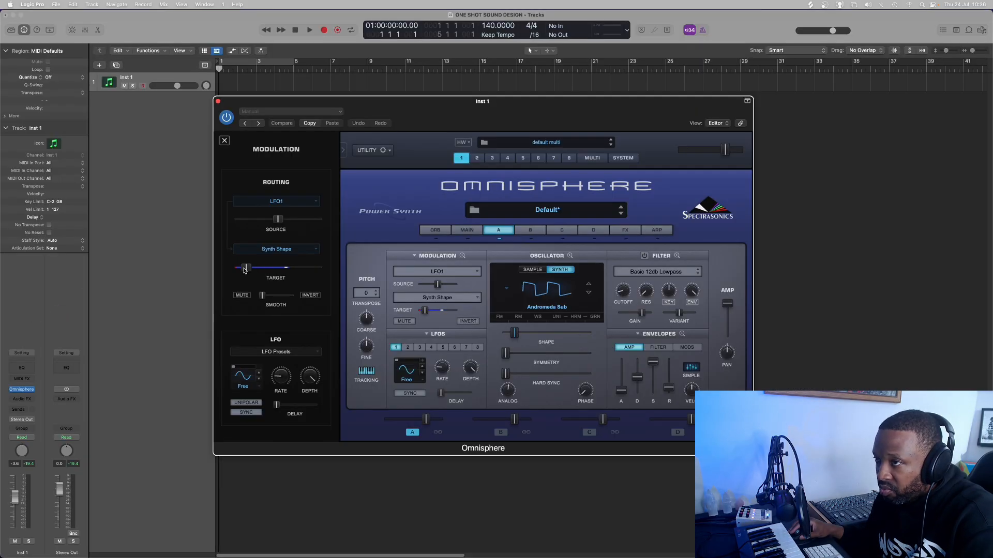
- Raise the Shape amount to about its midpoint and fine-tune the modulating LFO's rate, finishing at a slow setting
left_click_drag(245, 270, 249, 271)
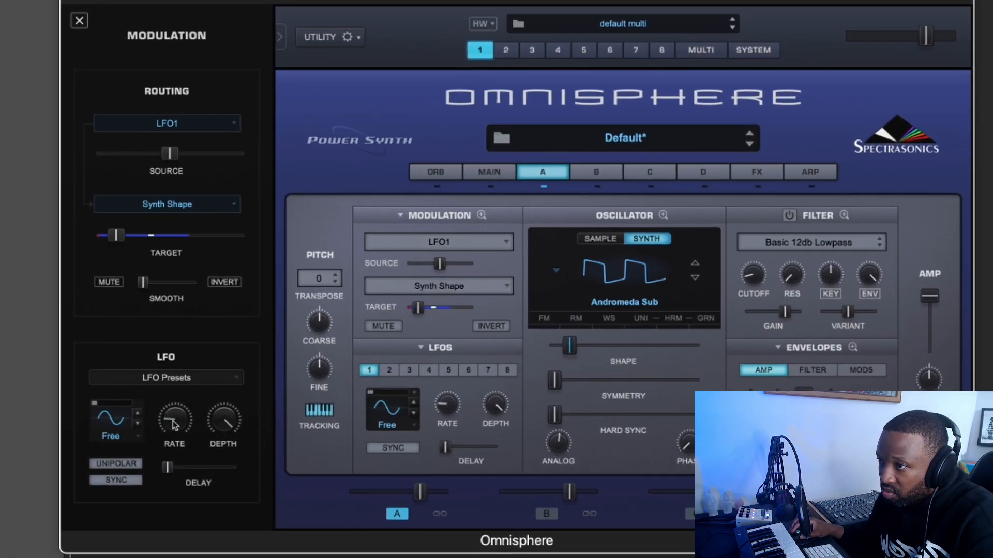
mouse_move(175, 423)
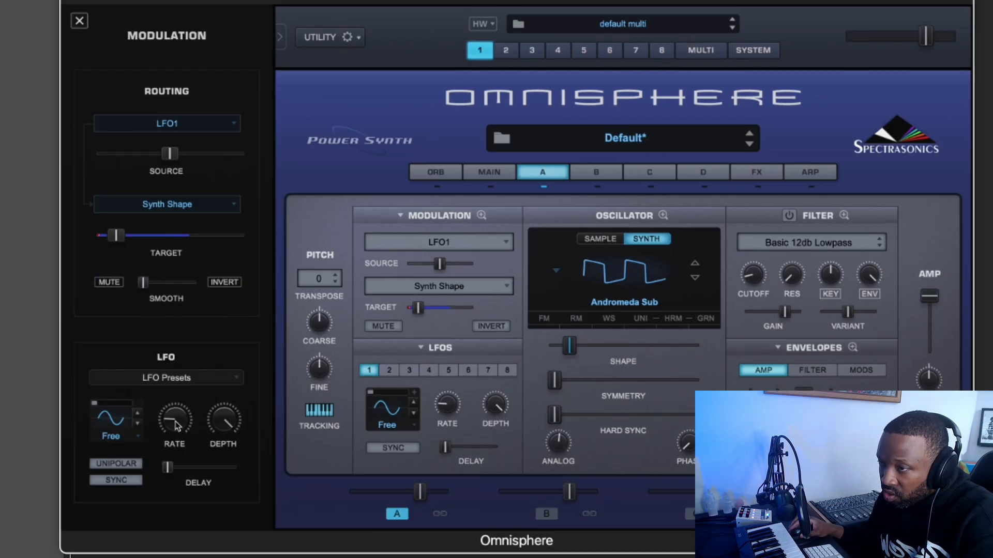
left_click_drag(176, 425, 177, 408)
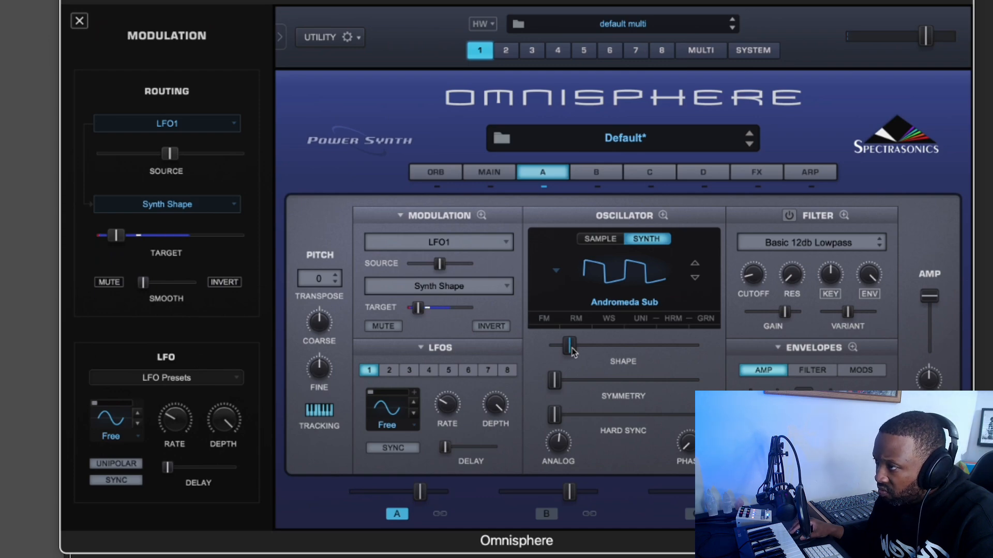
left_click_drag(571, 350, 627, 355)
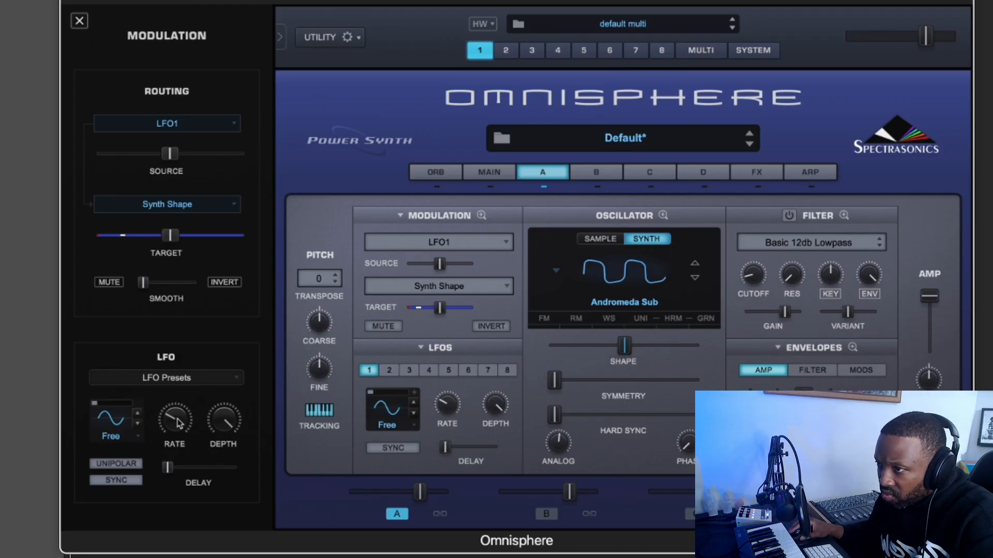
left_click_drag(177, 423, 177, 435)
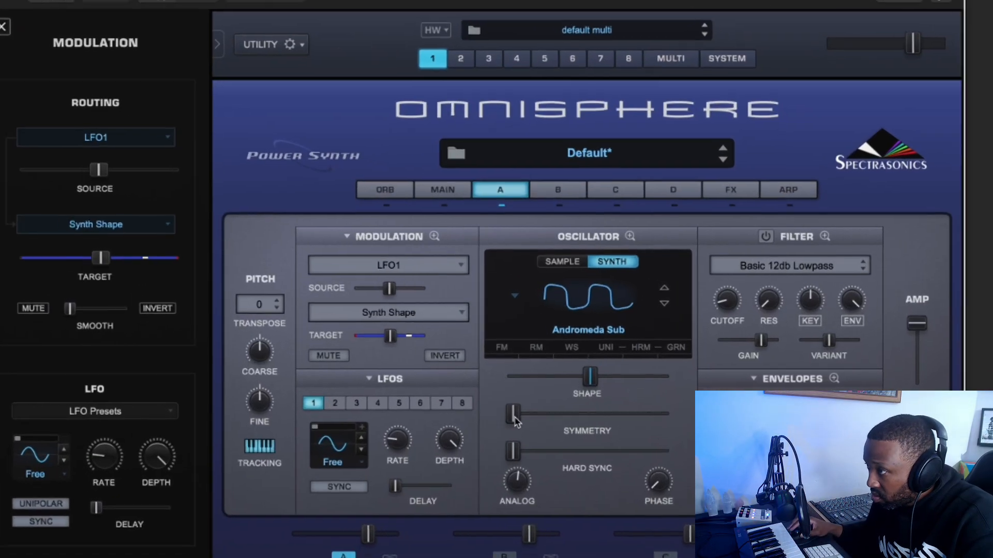
- Raise the oscillator's Symmetry to about a quarter of its range and modulate it with an LFO
left_click_drag(507, 366, 532, 365)
mouse_move(559, 430)
left_mouse_down()
mouse_move(643, 432)
mouse_move(517, 432)
mouse_move(549, 431)
left_mouse_up()
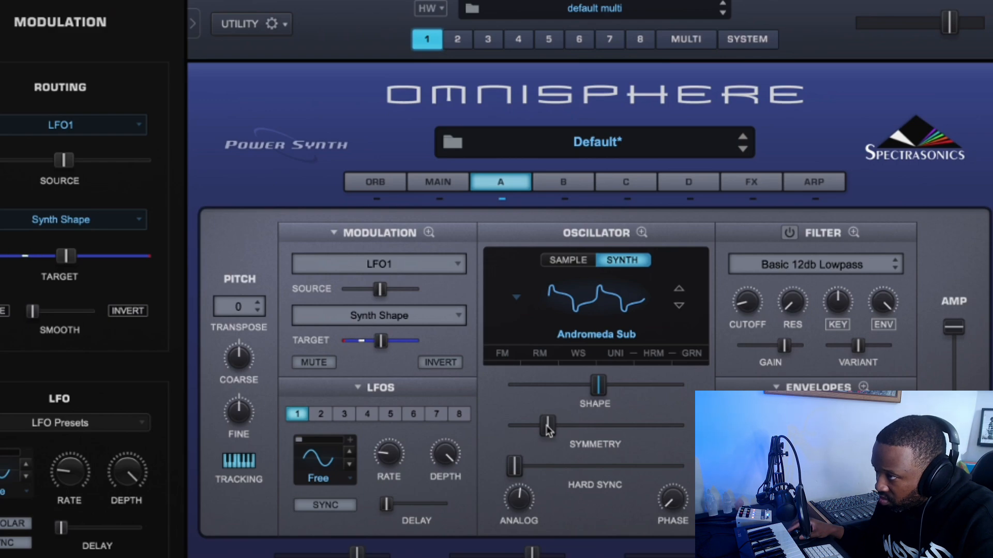
right_click(548, 428)
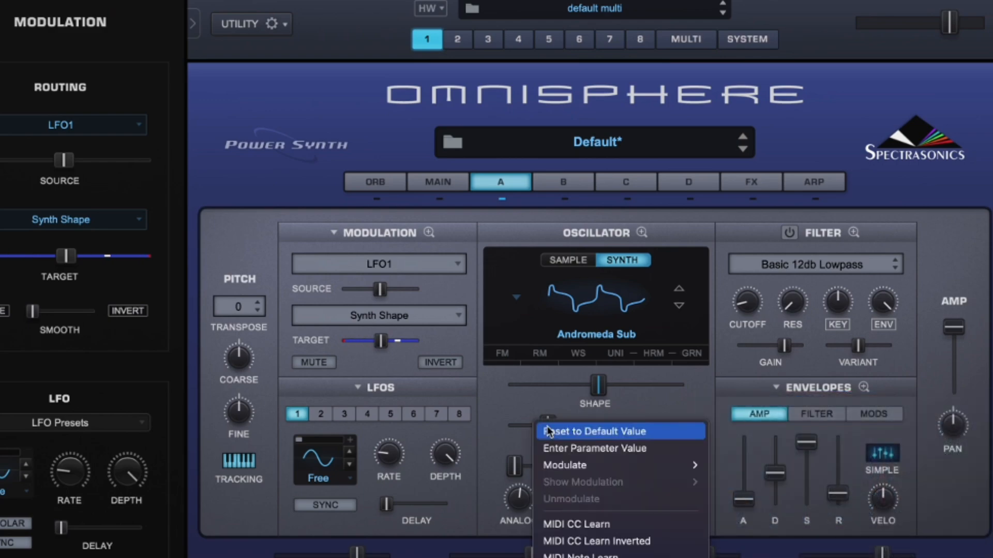
mouse_move(571, 465)
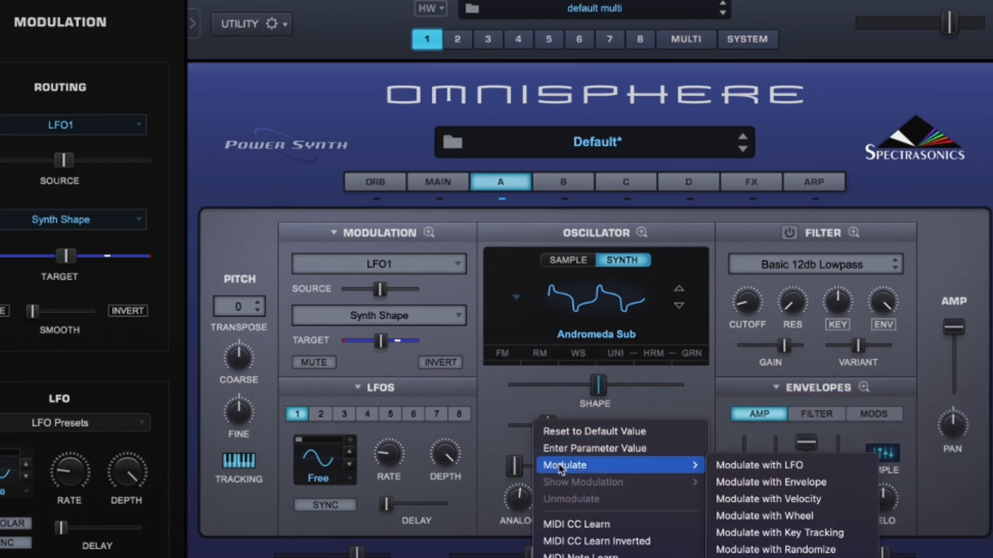
left_click(758, 464)
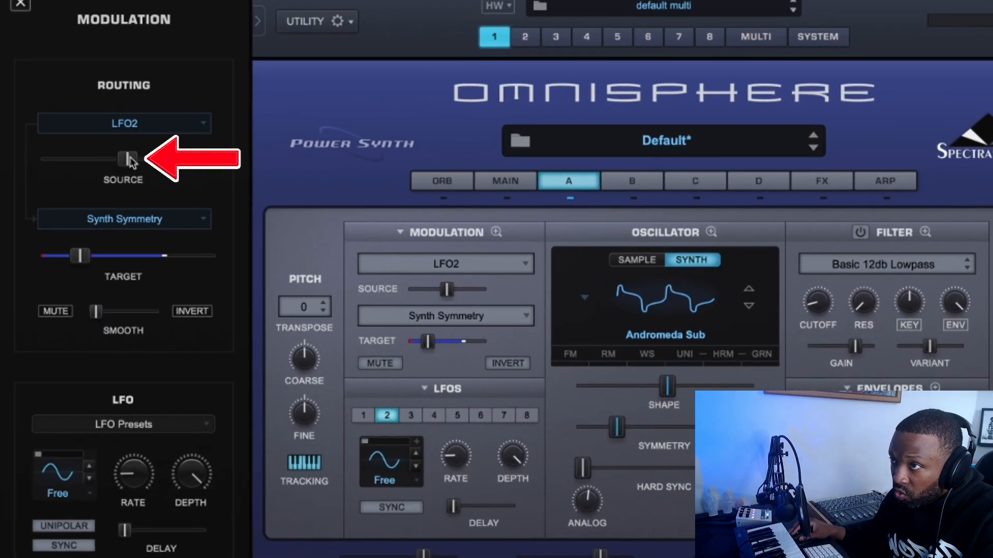
- Reduce the LFO2 source amount on Synth Symmetry to a little under a third of its range
left_click_drag(132, 160, 110, 161)
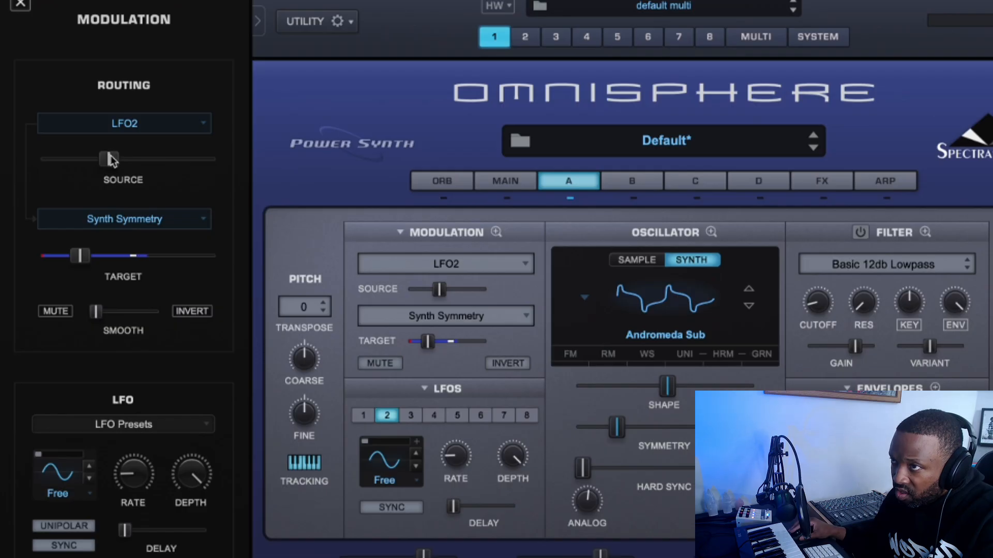
left_click_drag(110, 161, 93, 158)
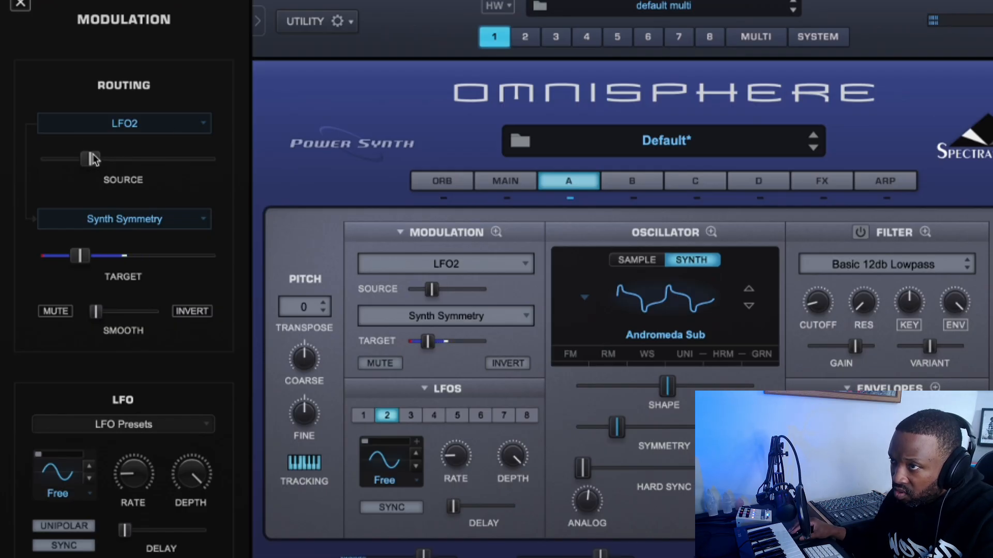
left_click(94, 158)
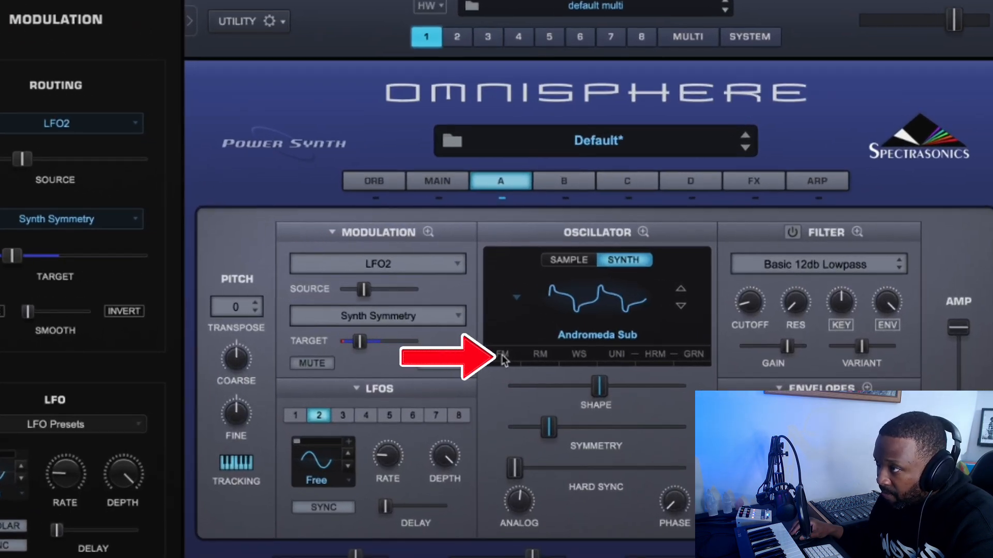
- Enable frequency modulation on the oscillator with a lower depth, a higher FM Symmetry and a slightly raised FM Sync
left_click(502, 354)
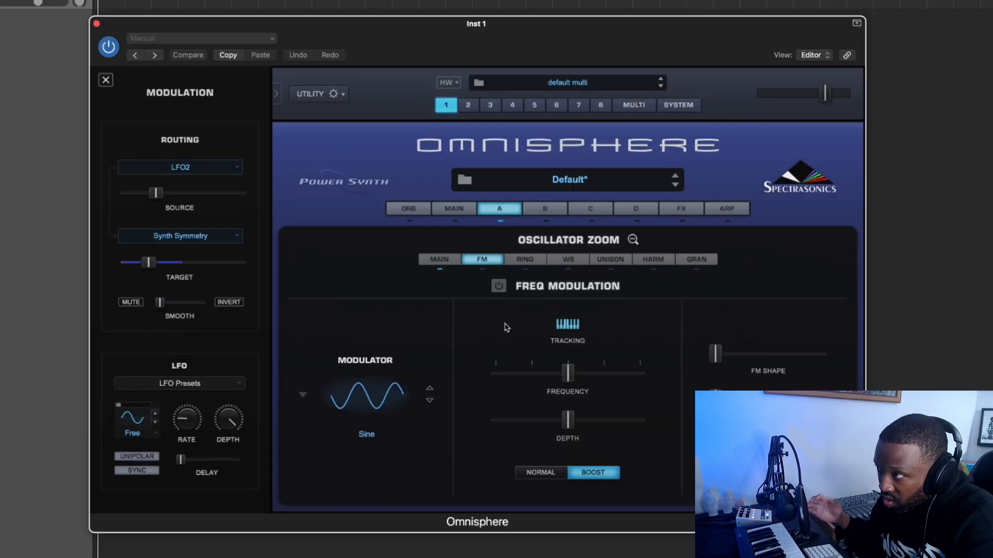
left_click(498, 286)
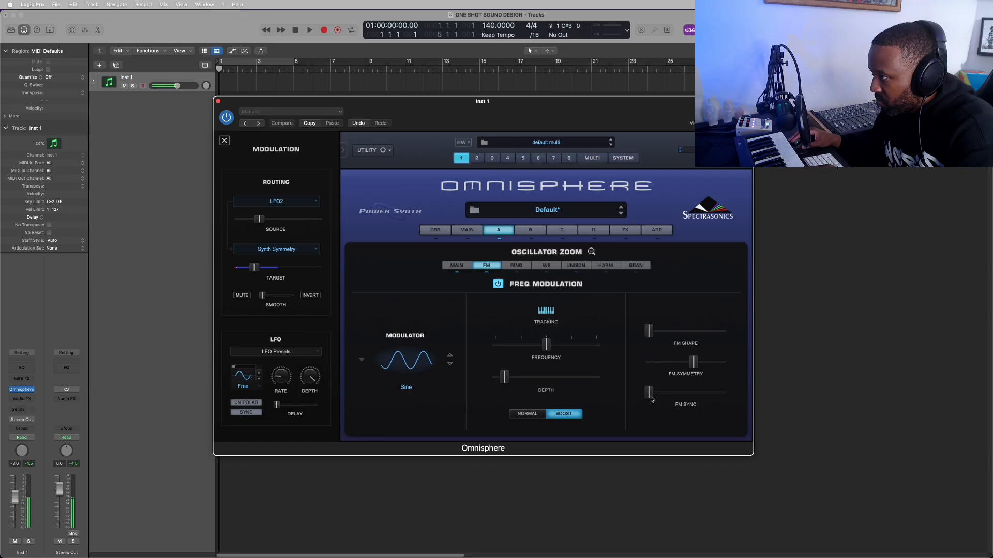
left_click_drag(651, 399, 652, 400)
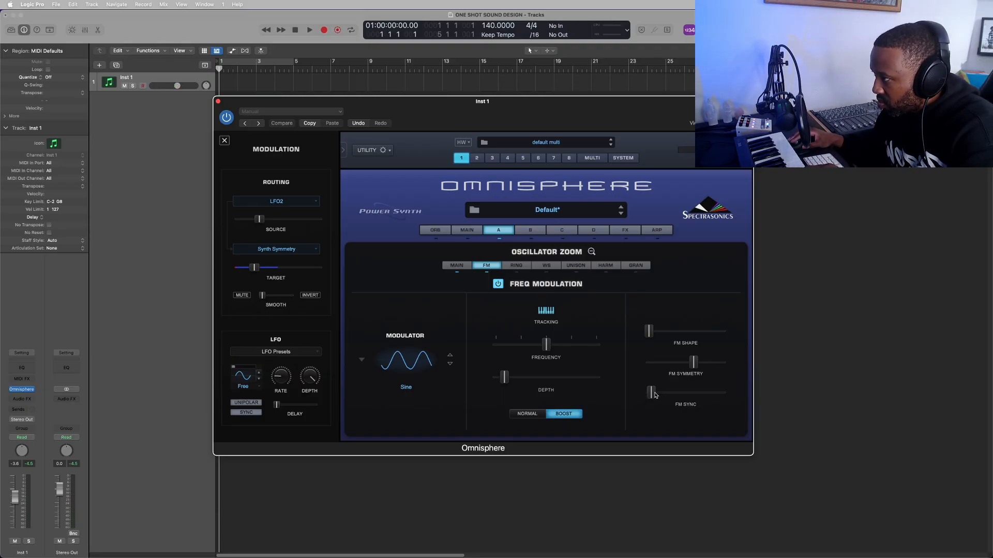
- Modulate FM Sync with an LFO and reduce the modulation's source amount to near its minimum
right_click(652, 396)
mouse_move(656, 413)
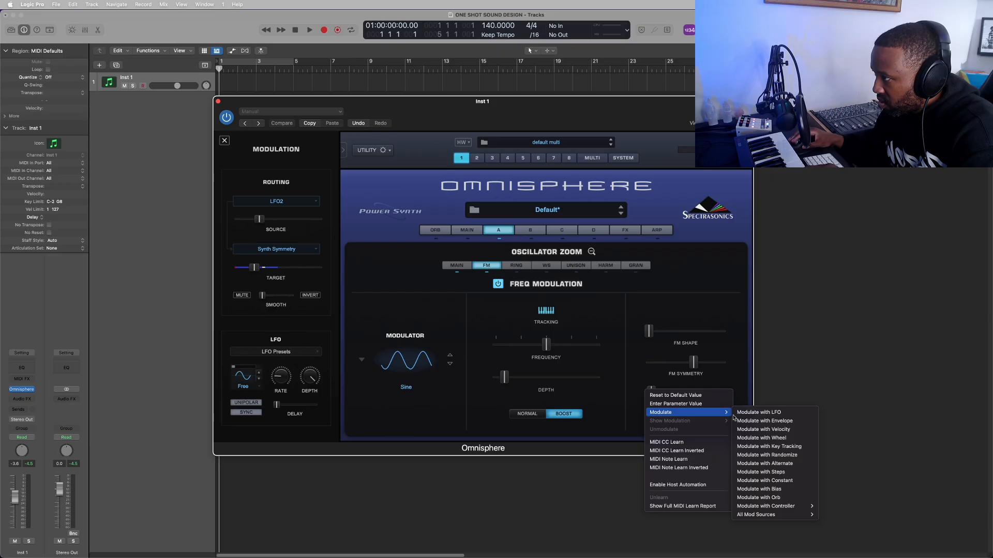
left_click(758, 412)
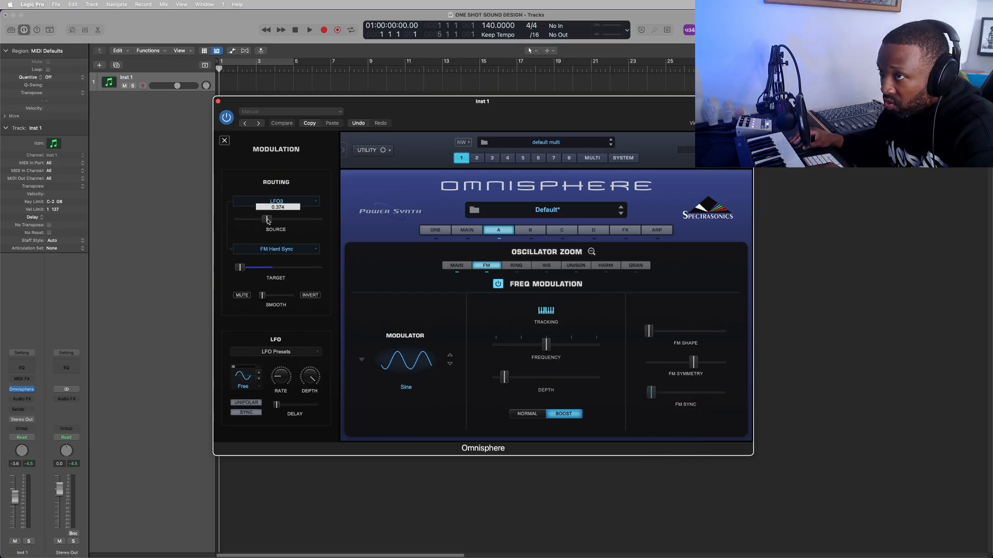
left_click_drag(261, 220, 247, 219)
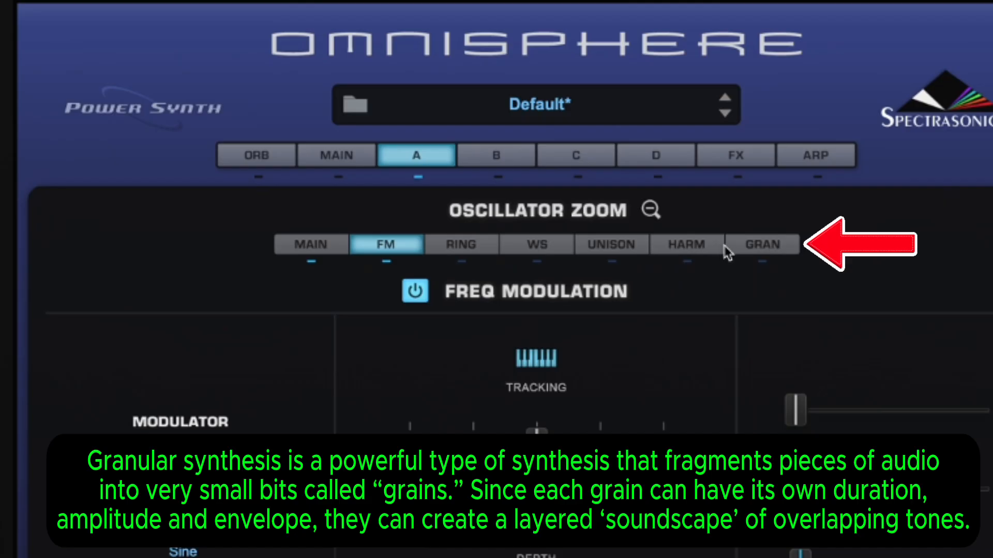
- Enable granular synthesis on the oscillator, lower the grain depth, and raise the intensity, pitch grains and detuning
left_click(759, 243)
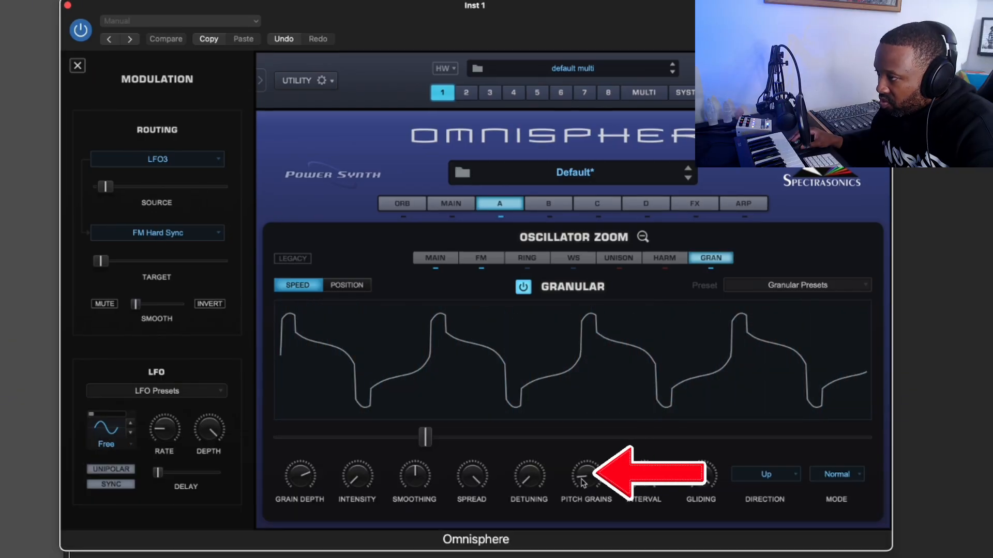
mouse_move(583, 483)
left_mouse_down()
mouse_move(590, 455)
mouse_move(590, 469)
left_mouse_up()
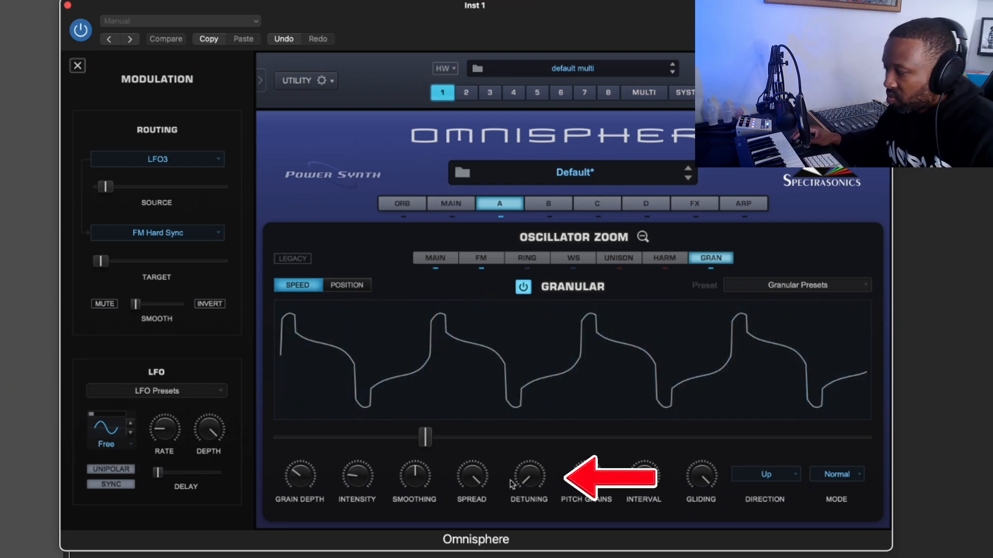
left_click_drag(528, 475, 535, 458)
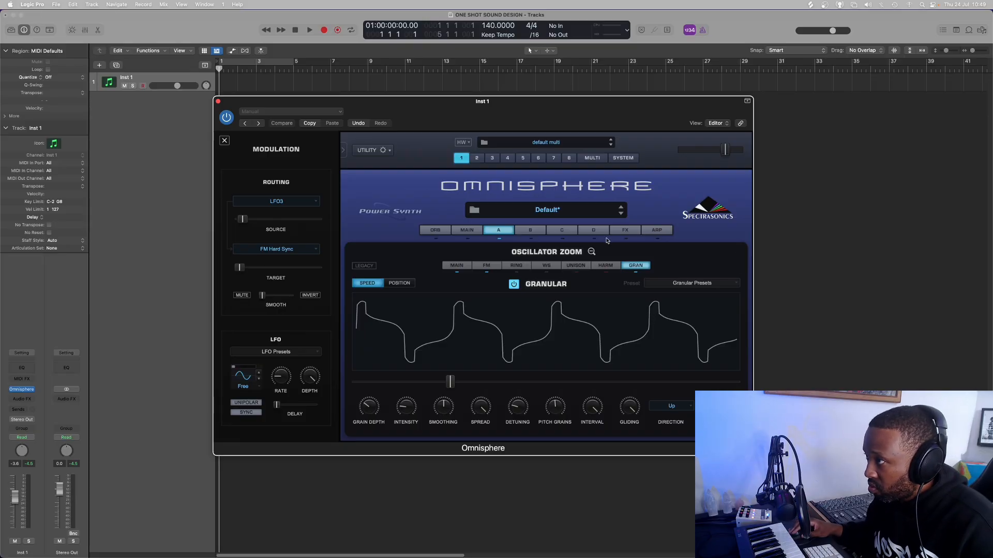
- Leave the oscillator zoom, enable layer A's Basic 12db Lowpass filter and raise its cutoff to just above 1 kHz
left_click(591, 252)
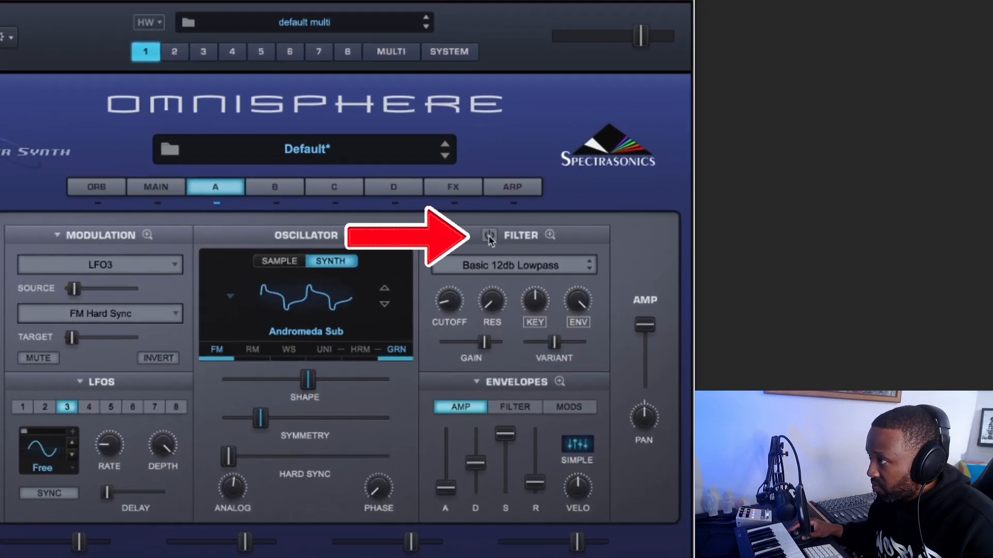
left_click(489, 237)
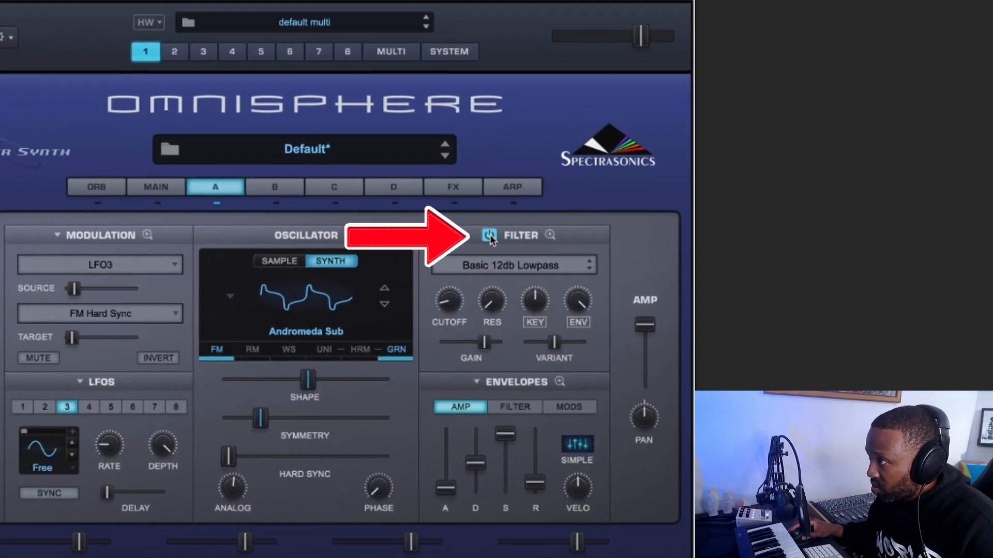
left_click(449, 305)
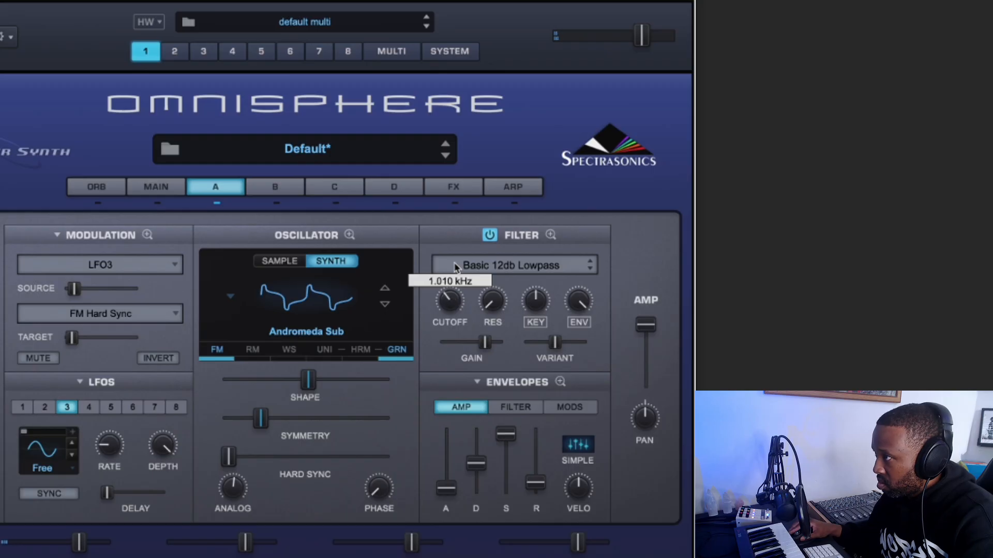
mouse_move(454, 263)
left_mouse_down()
mouse_move(455, 255)
mouse_move(455, 264)
left_mouse_up()
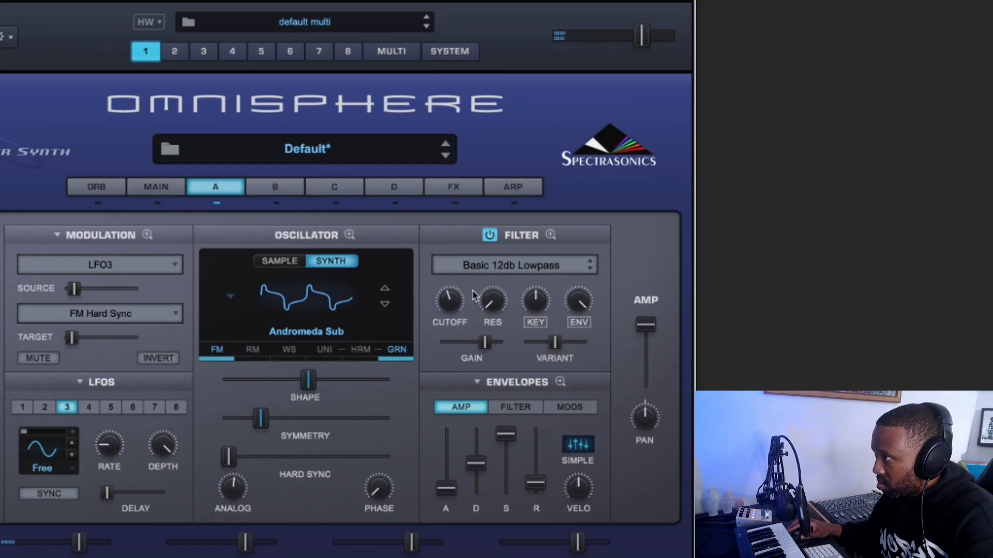
- Lower layer A's Basic 12db Lowpass cutoff further and compare the sound with the filter bypassed and enabled
left_click(490, 236)
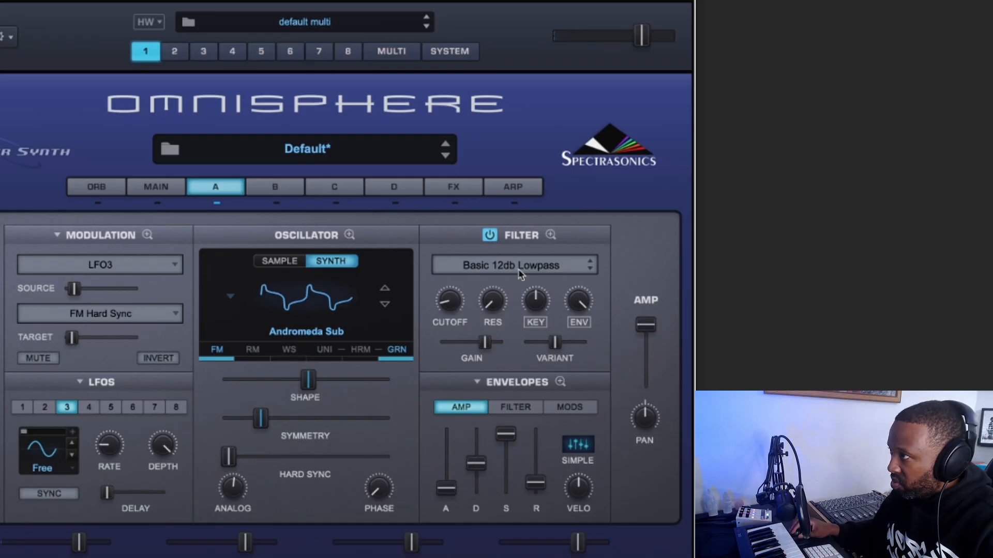
left_click(490, 235)
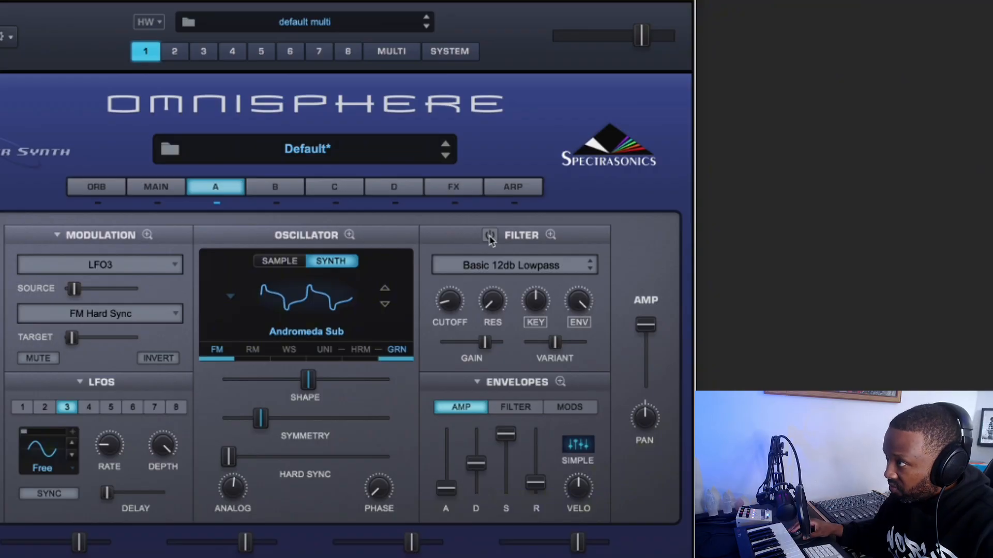
left_click(490, 236)
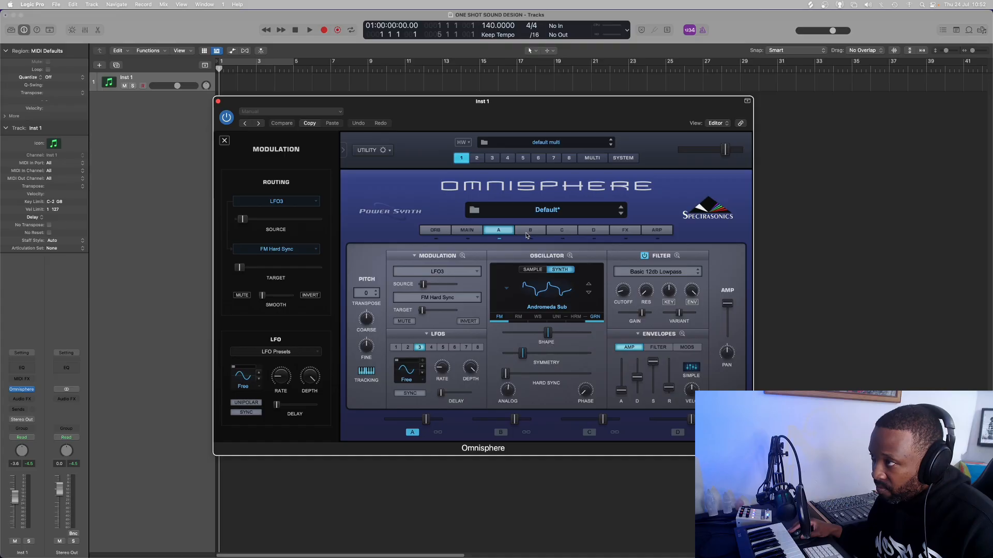
- Switch layer B's oscillator to sample mode, load the Aura soundsource from the Synthesizers category, and audition it with layer A temporarily off
left_click(527, 231)
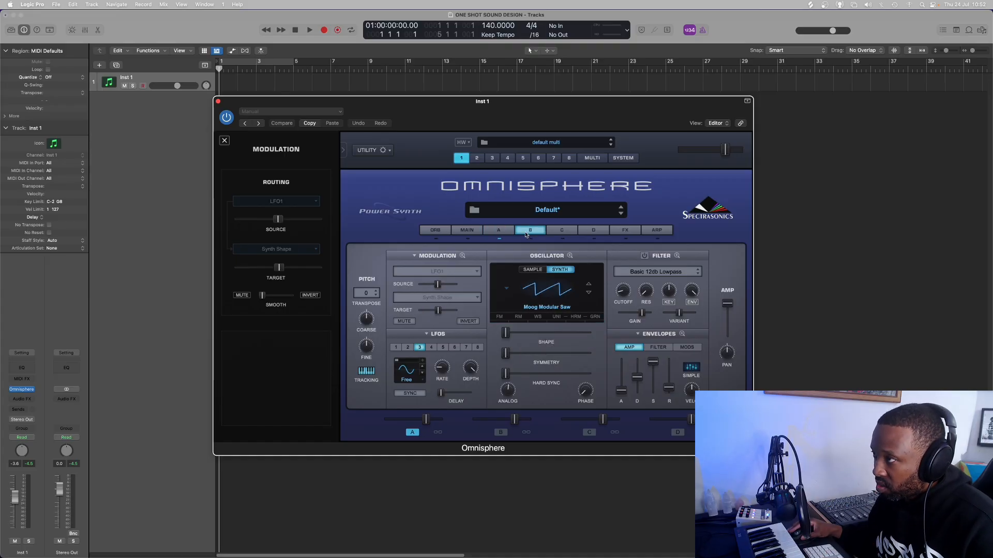
left_click(533, 270)
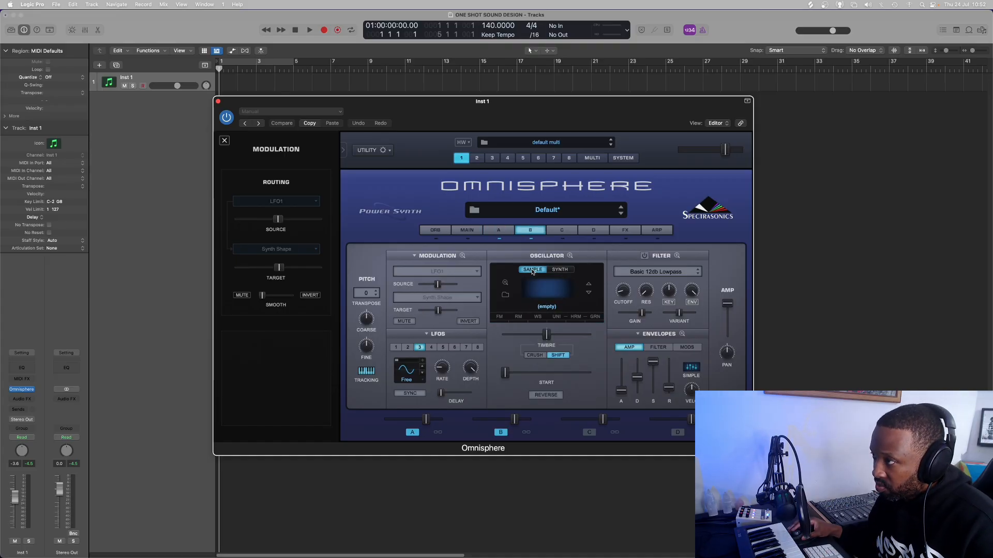
left_click(546, 290)
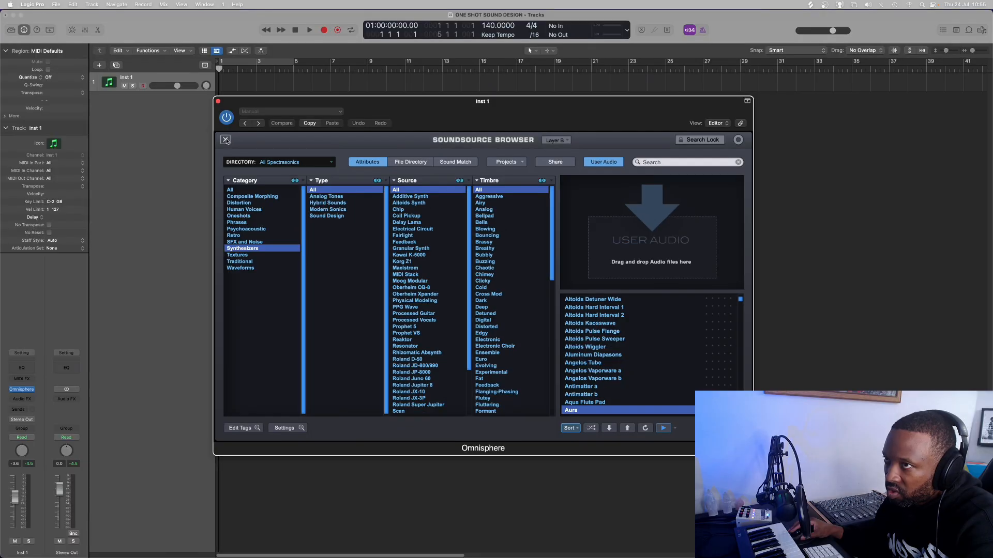
left_click(226, 140)
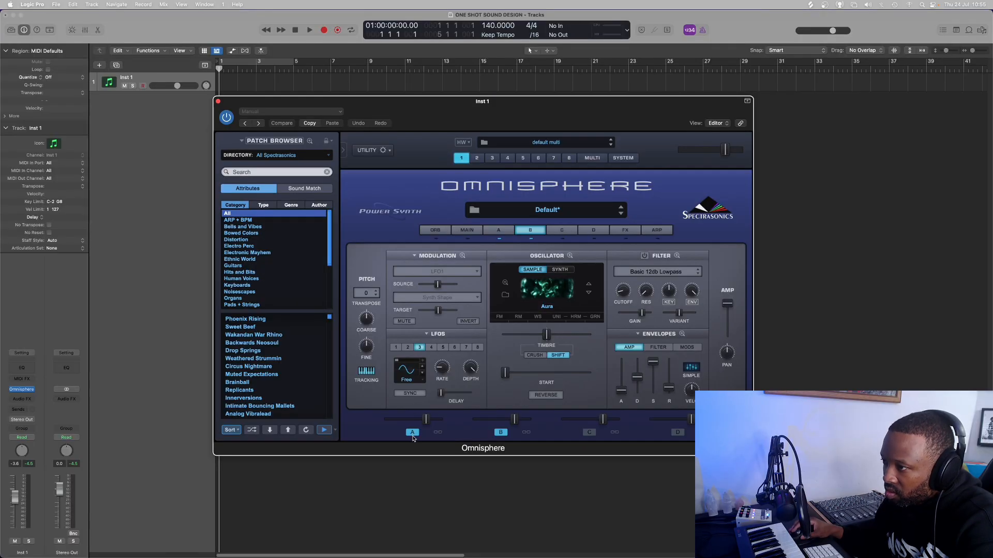
left_click(412, 433)
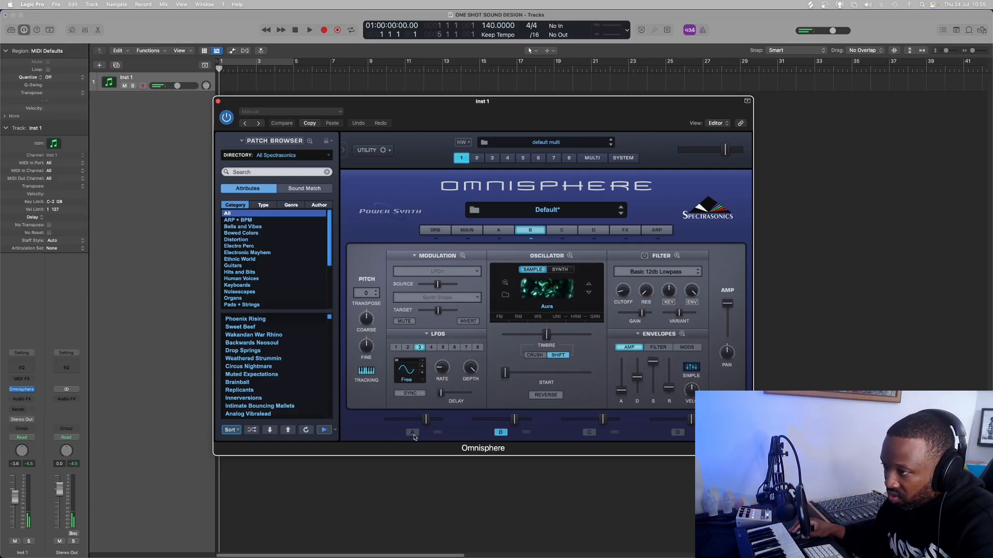
left_click(412, 437)
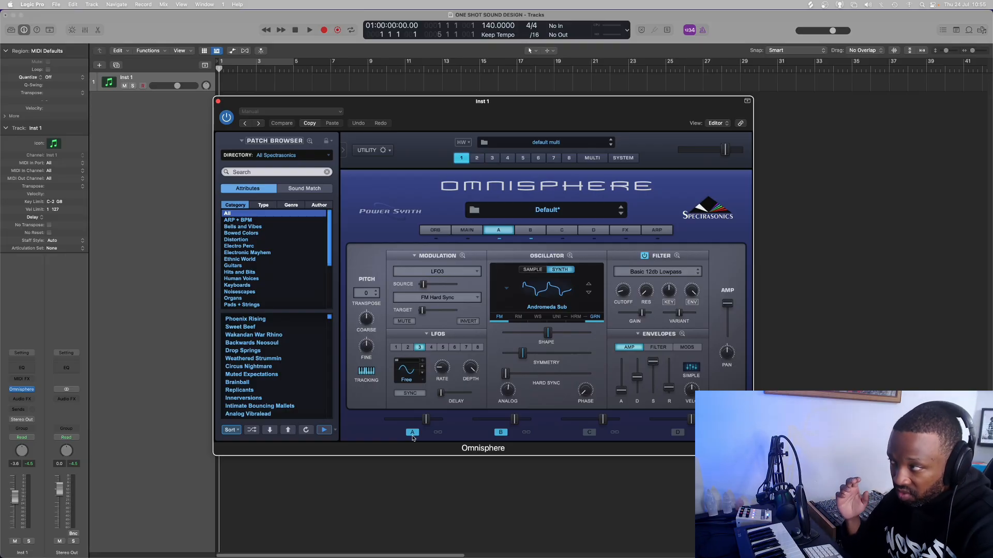
- Enable layer B's Basic 12db Lowpass filter and adjust its cutoff
left_click(530, 230)
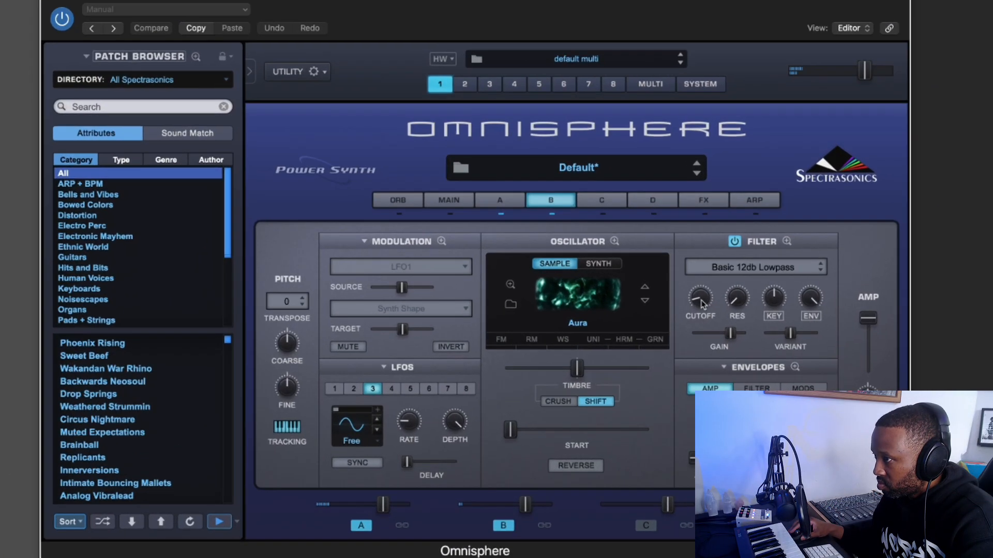
left_click_drag(627, 291, 631, 280)
left_click_drag(720, 281, 715, 302)
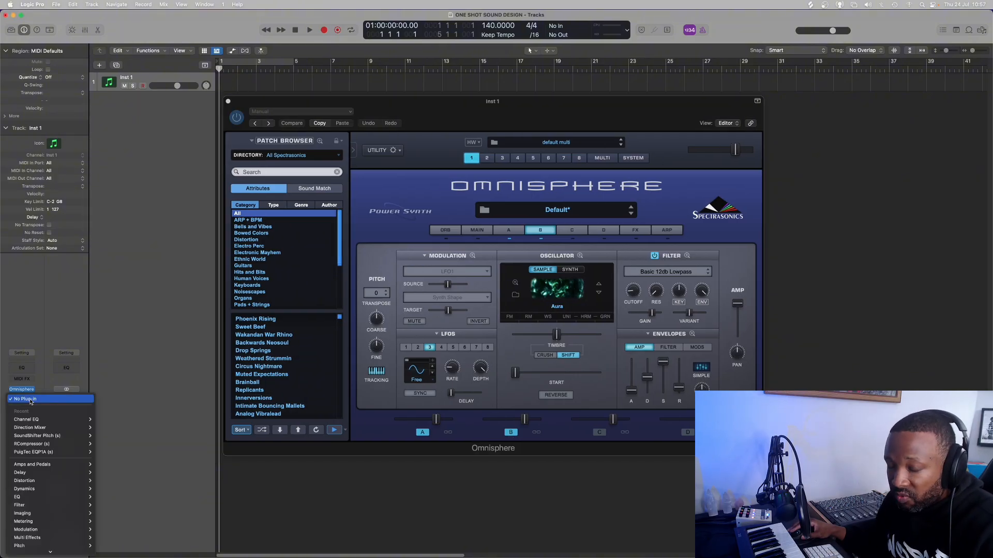
- Insert Portal with the 9 Hawk preset on the Inst 1 track, add ValhallaUberMod after it, and try its OverMod control
left_click(31, 540)
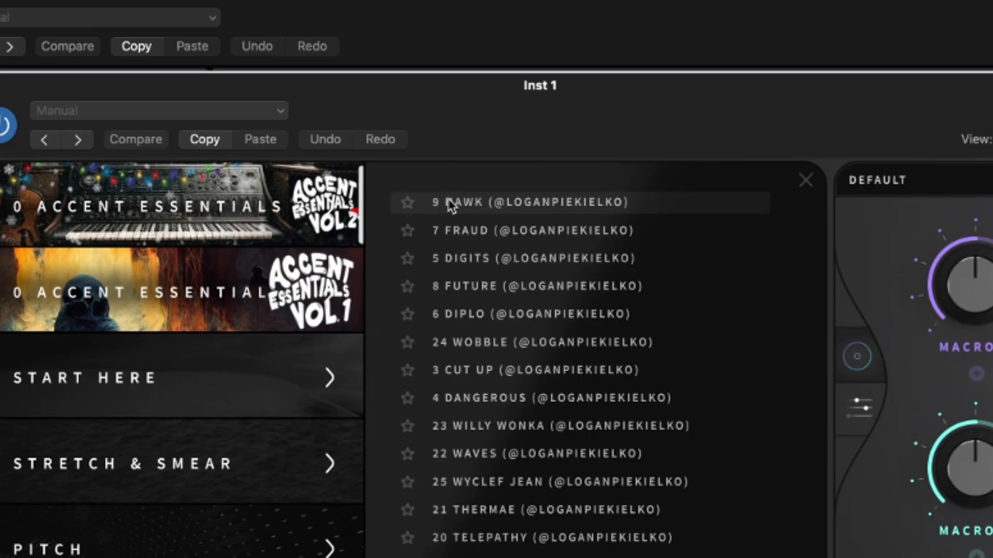
left_click(451, 205)
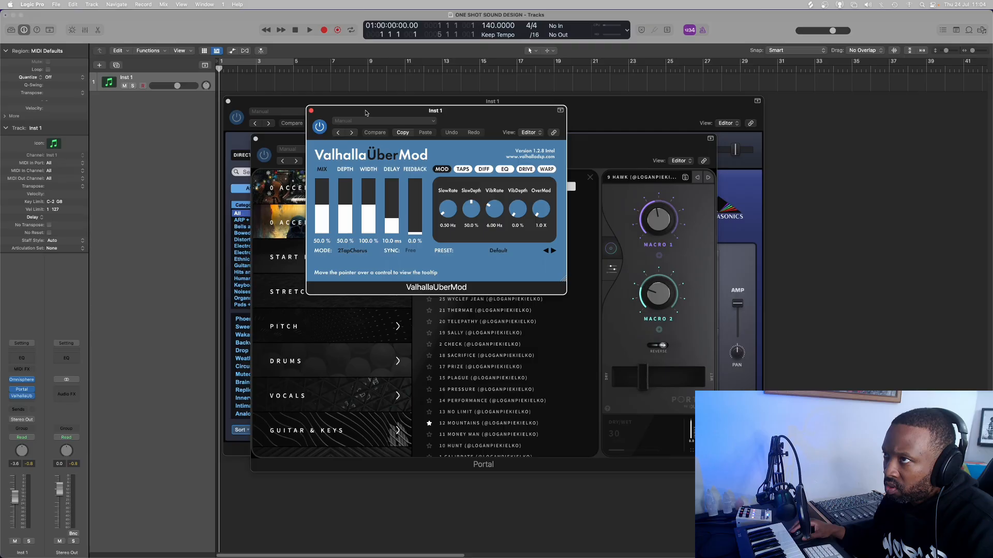
double_click(390, 113)
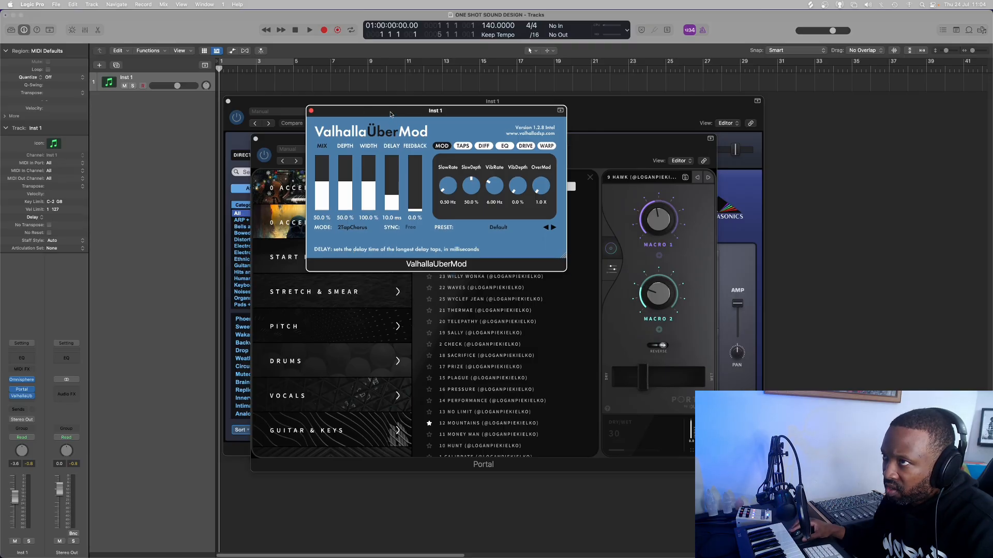
left_click(560, 110)
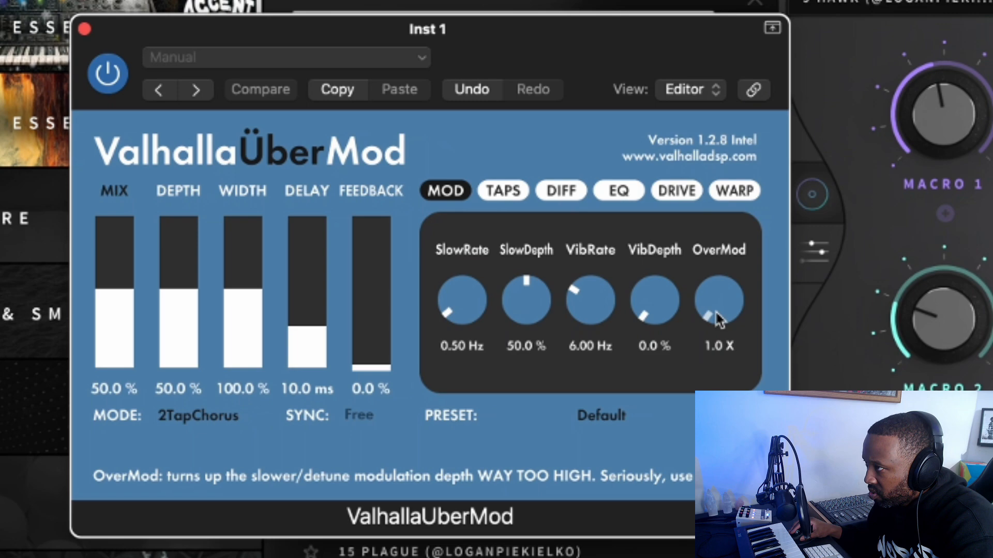
mouse_move(718, 319)
left_mouse_down()
mouse_move(712, 297)
mouse_move(715, 317)
left_mouse_up()
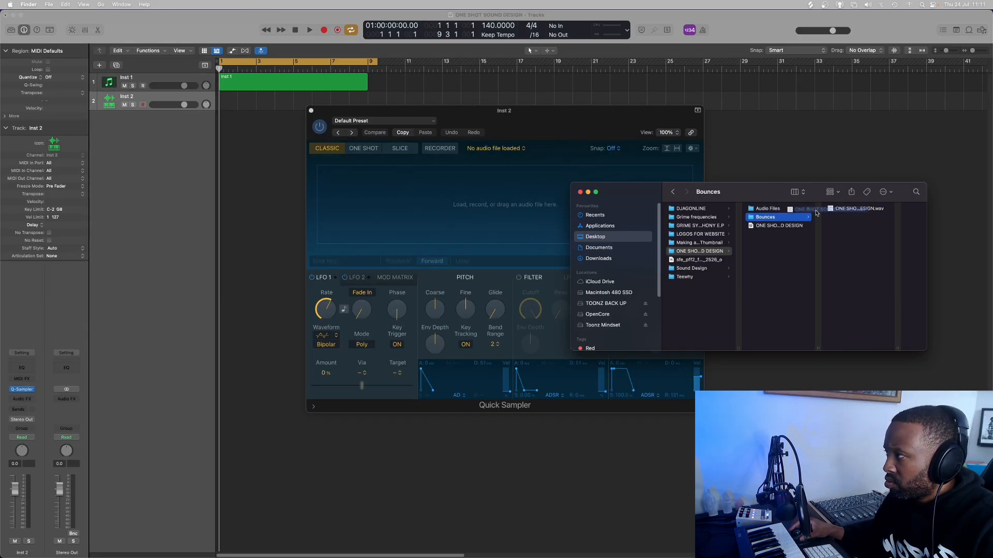
- Load the bounced ONE SHOT SOUND DESIGN audio from the Bounces folder into Quick Sampler and play back the Inst 2 notes
left_click_drag(816, 213, 458, 207)
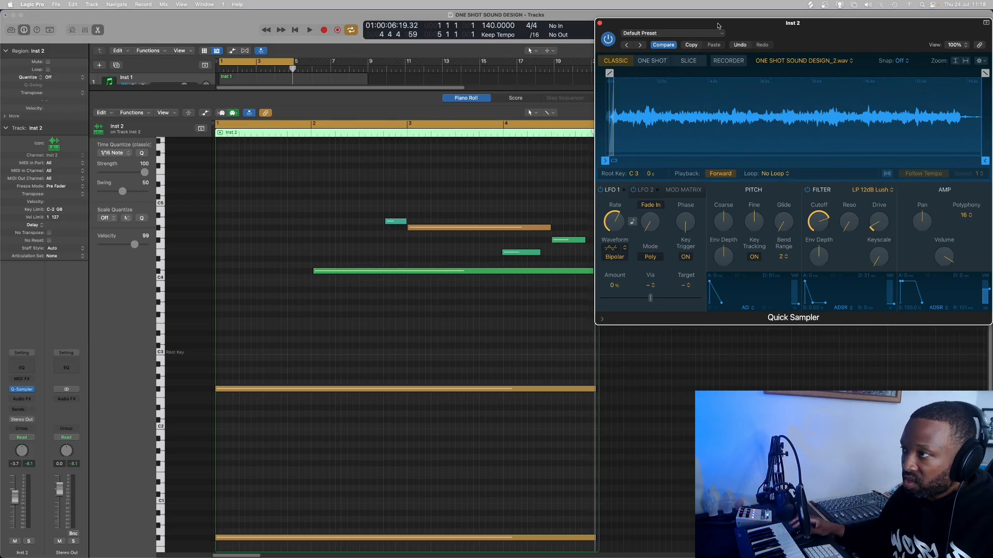
key("space")
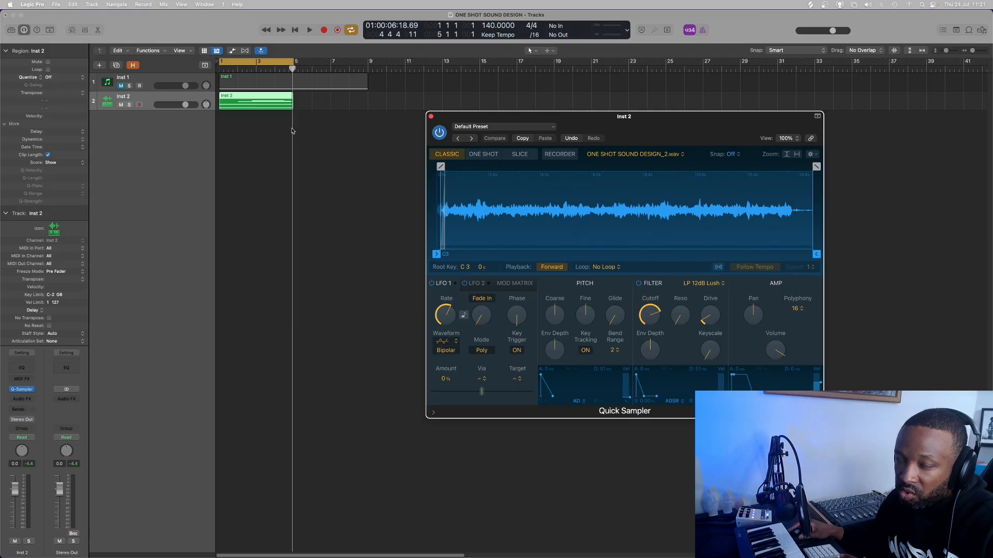
- Audition Inst 2 with HalfTime at 1/2 and 1.5x plus Cymatics Illusion's [SEQ] Flourish preset, setting Illusion's mix to 42%
key("space")
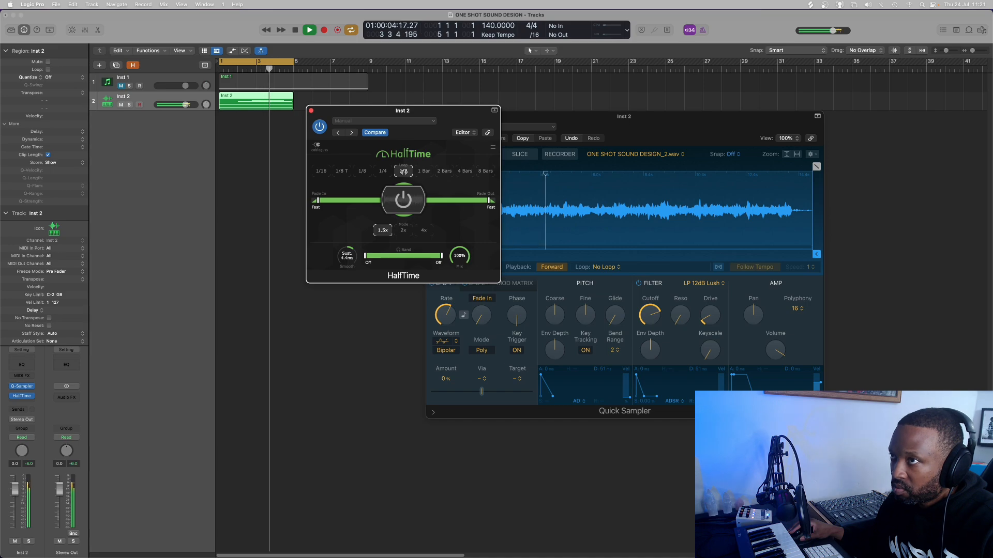
key("space")
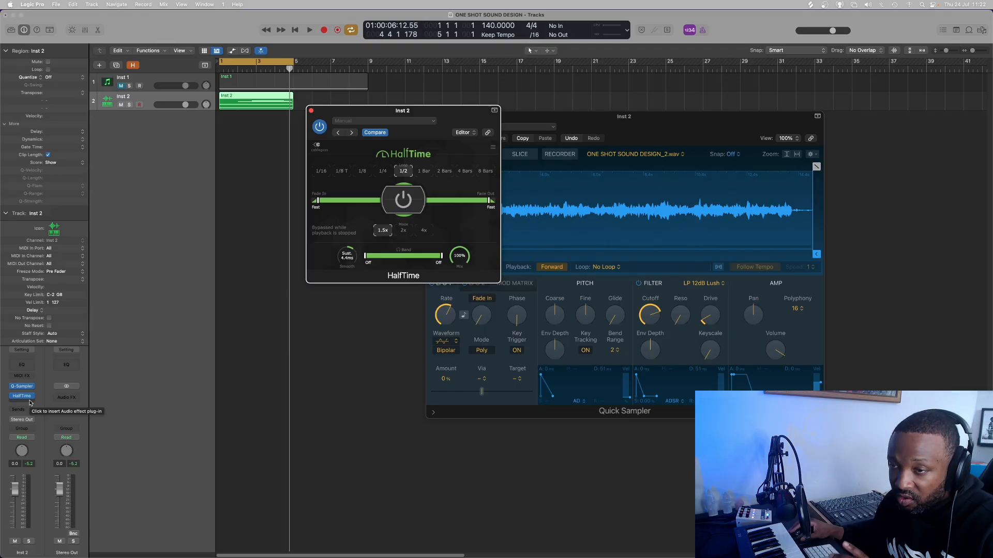
key("space")
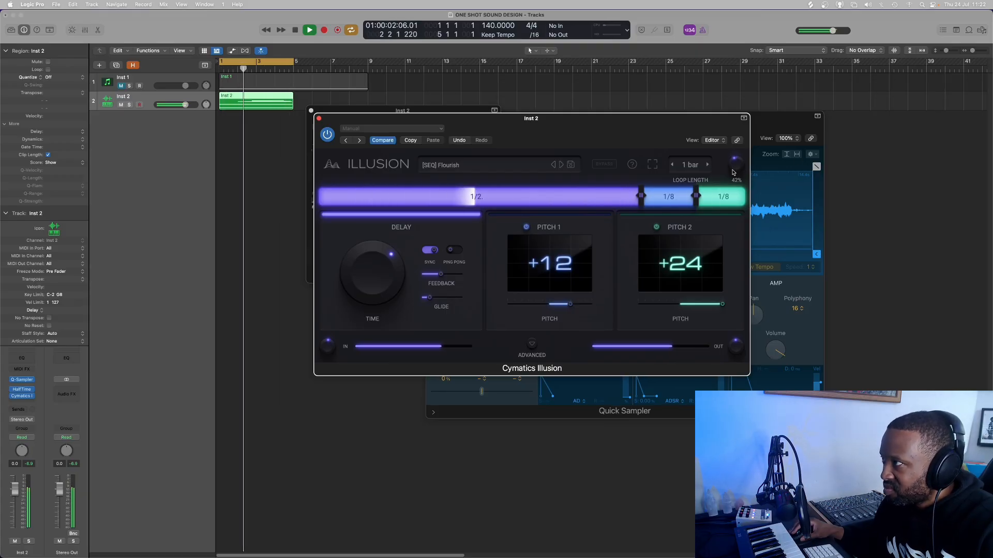
left_click_drag(735, 164, 733, 172)
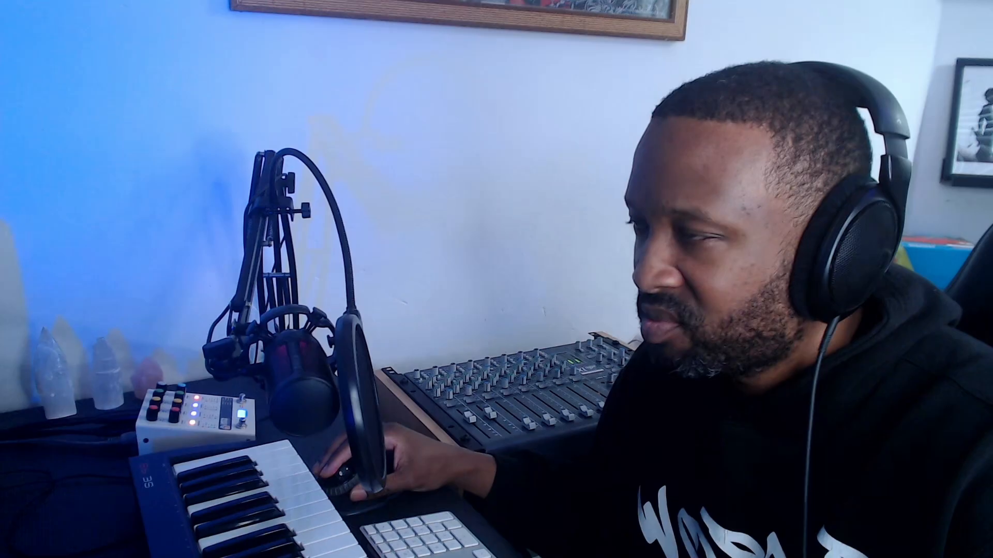